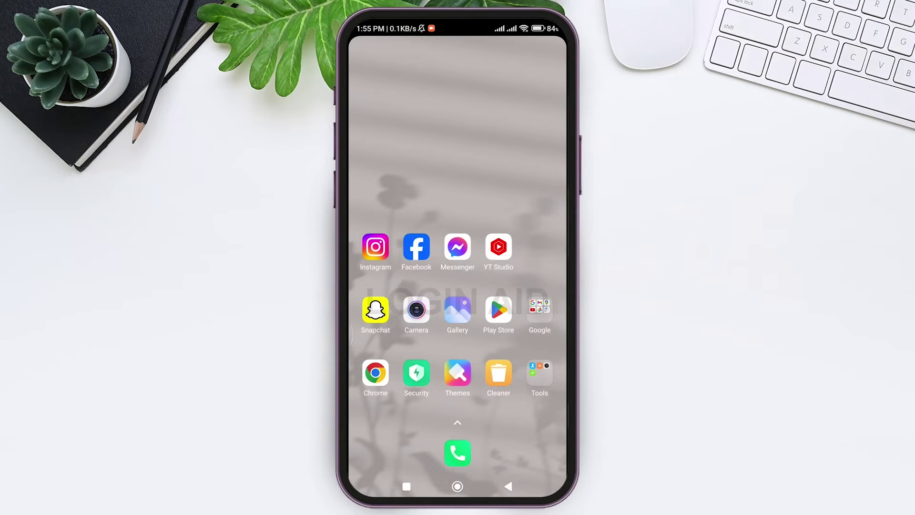
Launch YouTube Studio from the home screen and let the vlogs channel dashboard load.
left_click(498, 247)
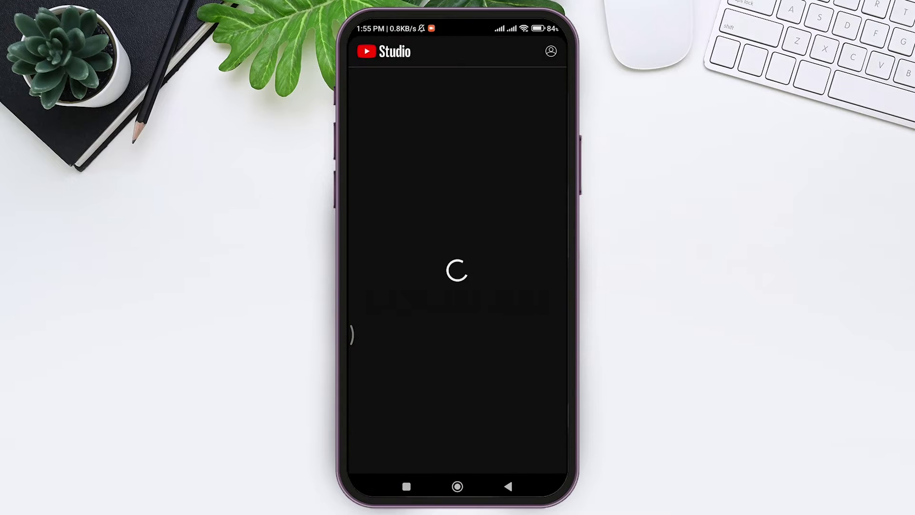